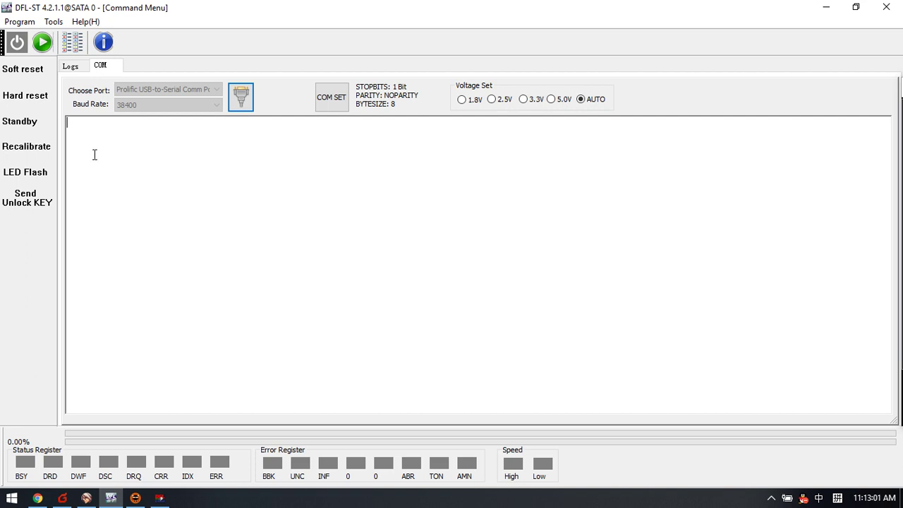
# - Power on and unlock the drive, enter ASCII diag mode, print its configuration and switch to ESLIP mode
pyautogui.click(15, 41)
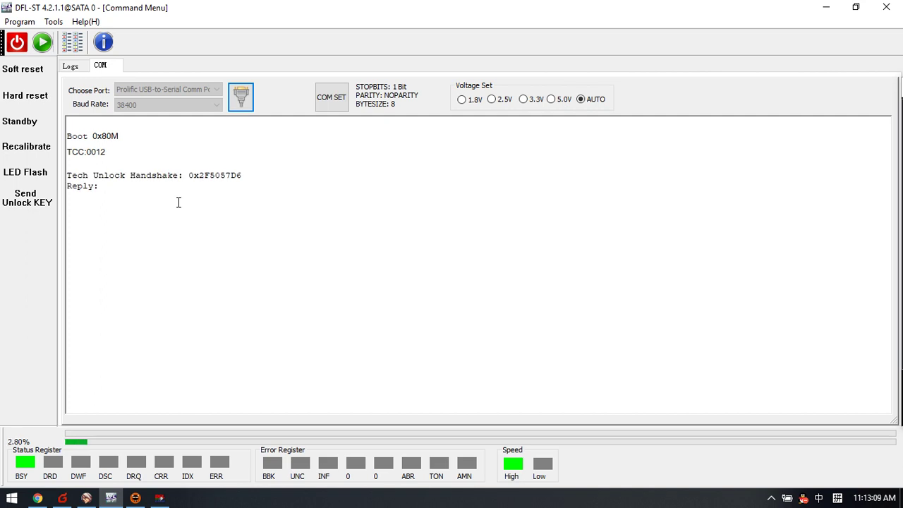
pyautogui.click(48, 203)
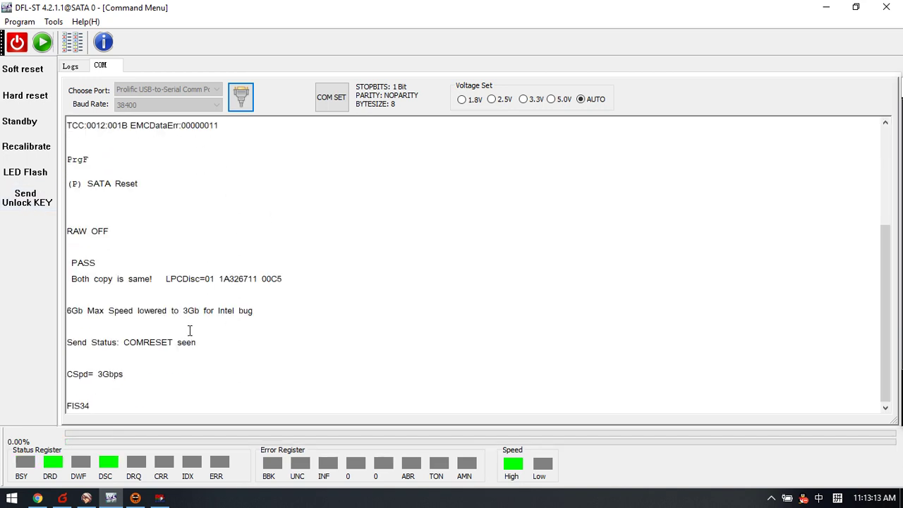
pyautogui.hotkey('ctrl', 'z')
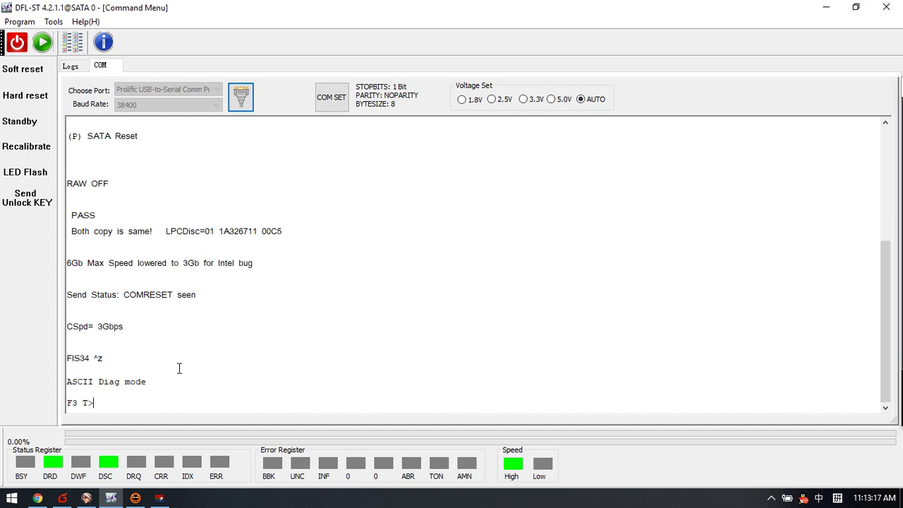
pyautogui.hotkey('ctrl', 'l')
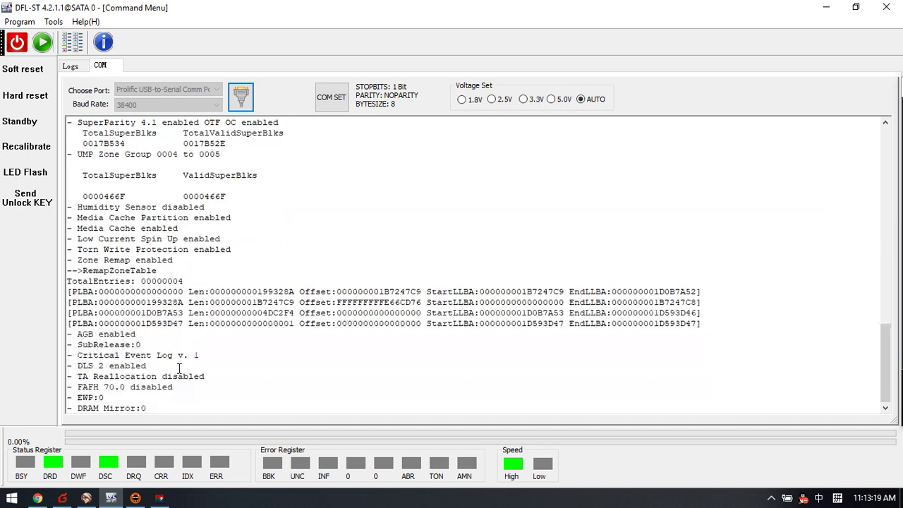
pyautogui.hotkey('ctrl', 't')
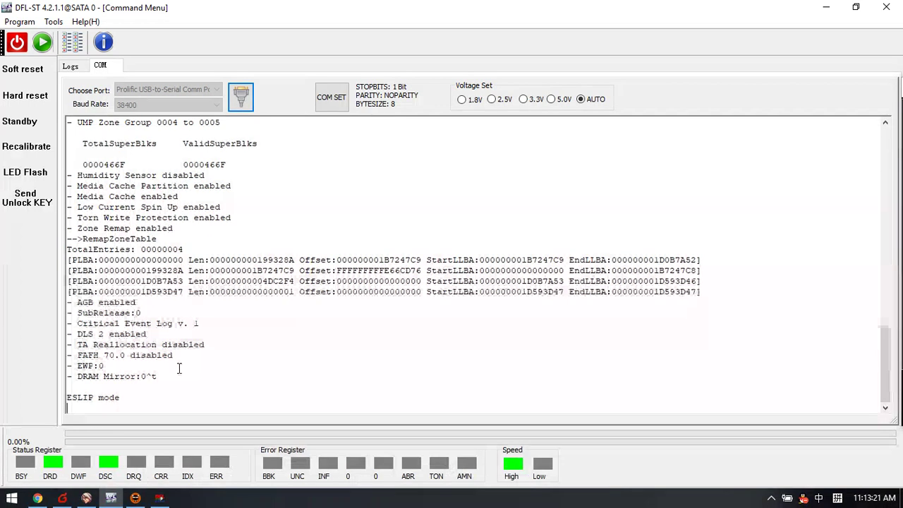
# - Start a session identifying the drive as a Barracuda F1 (ST2000LM007, firmware EB01)
pyautogui.click(42, 43)
pyautogui.click(458, 250)
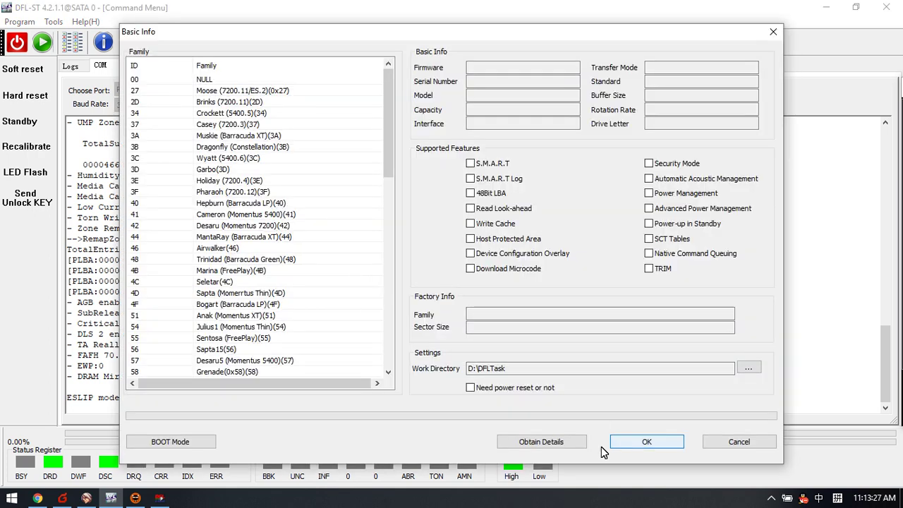
pyautogui.click(540, 441)
pyautogui.click(649, 443)
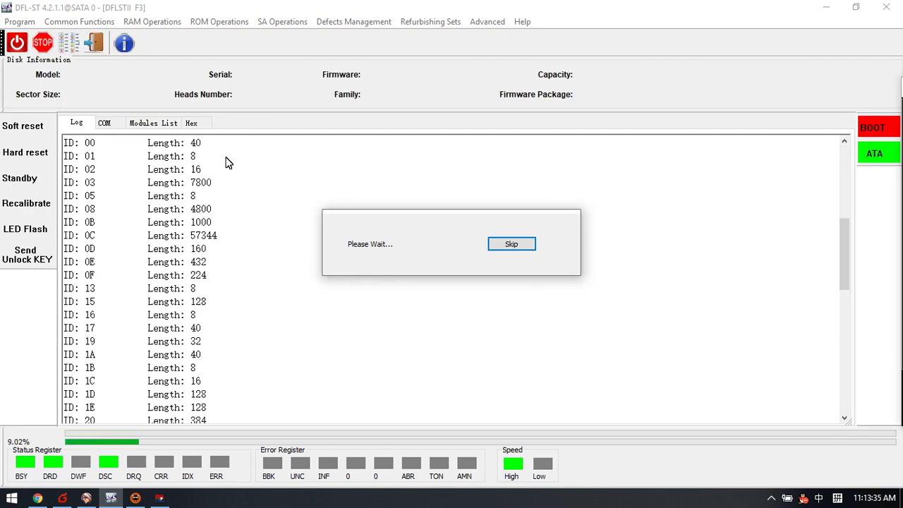
# - Show the drive's first sector in the Hex tab, which is all zeros
pyautogui.click(190, 124)
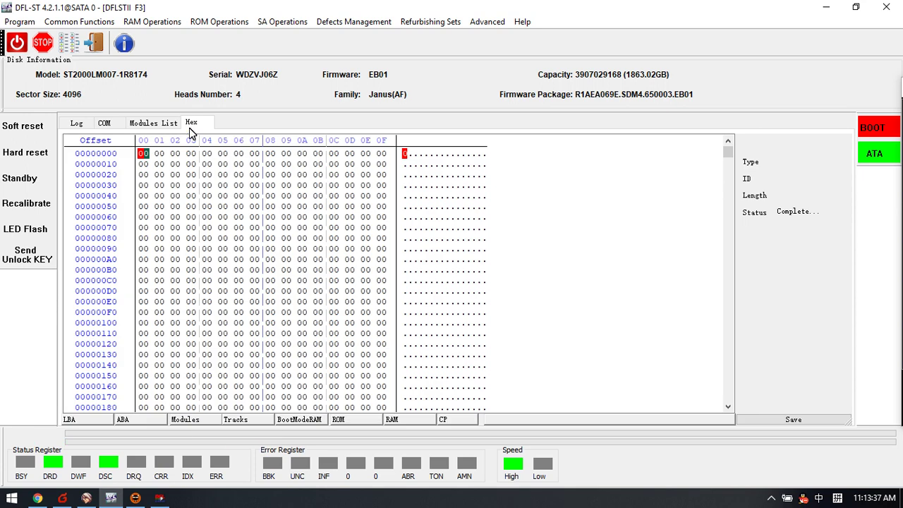
pyautogui.scroll(-7, 203, 239)
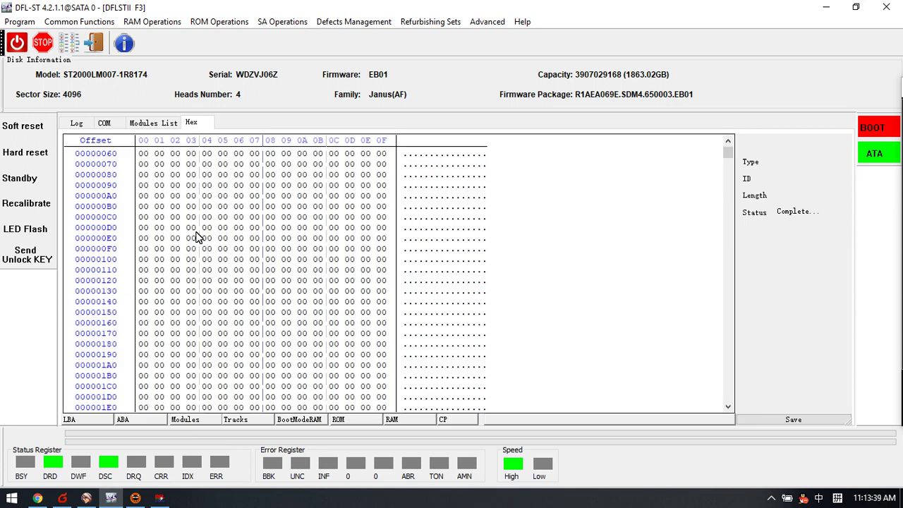
pyautogui.scroll(7, 204, 239)
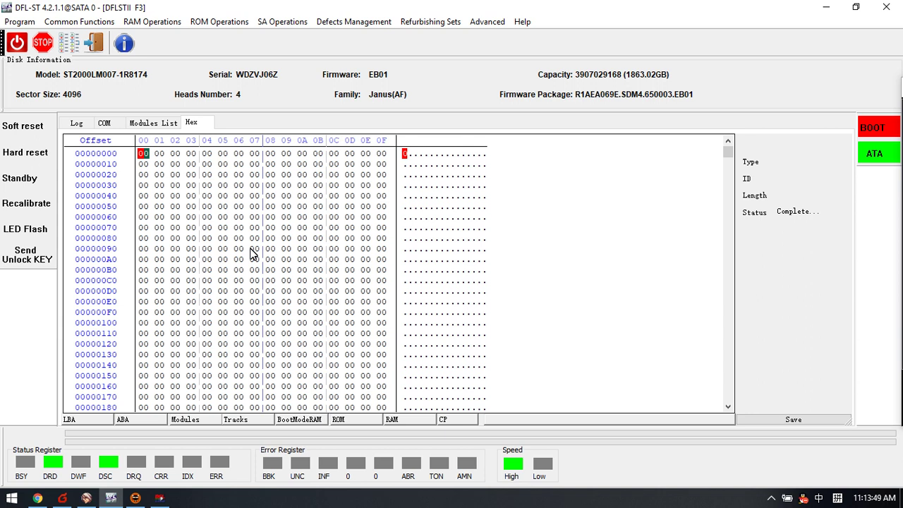
# - Return to the COM terminal and review the drive's feature list and remap zone table
pyautogui.click(103, 124)
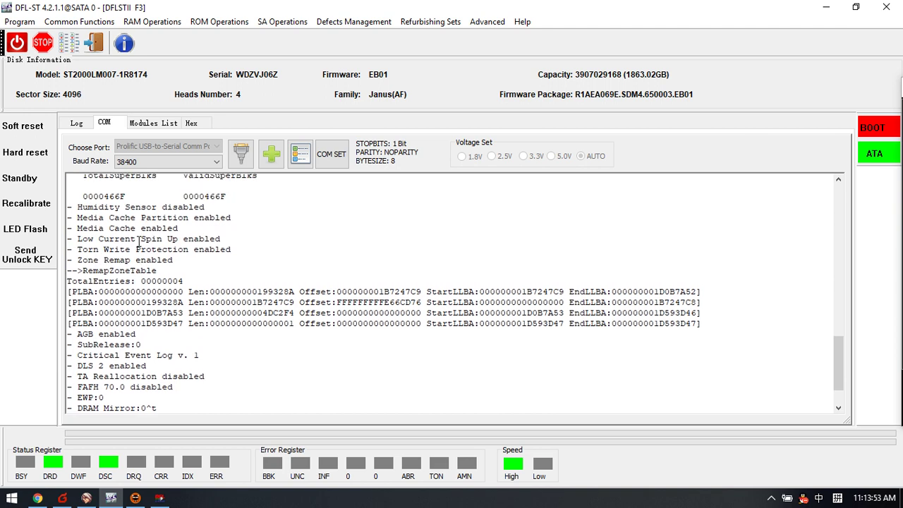
pyautogui.scroll(3, 169, 265)
pyautogui.scroll(15, 189, 250)
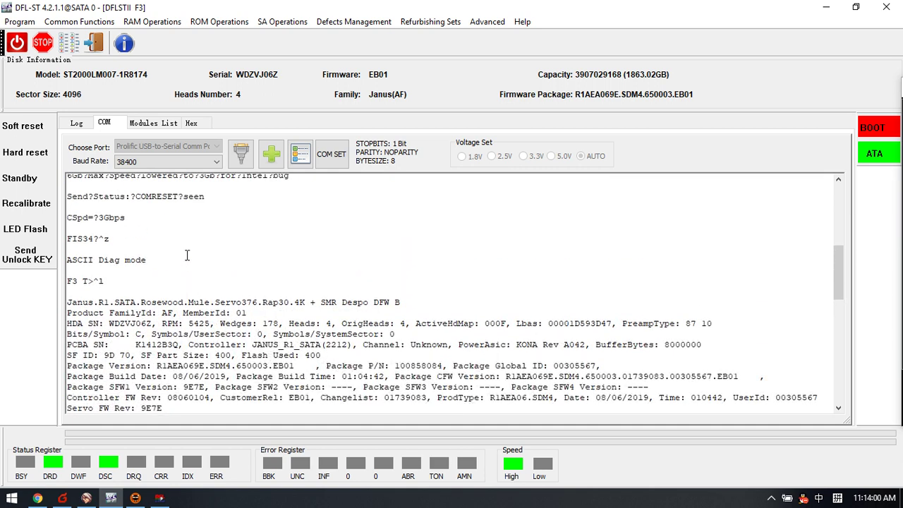
pyautogui.scroll(1, 180, 261)
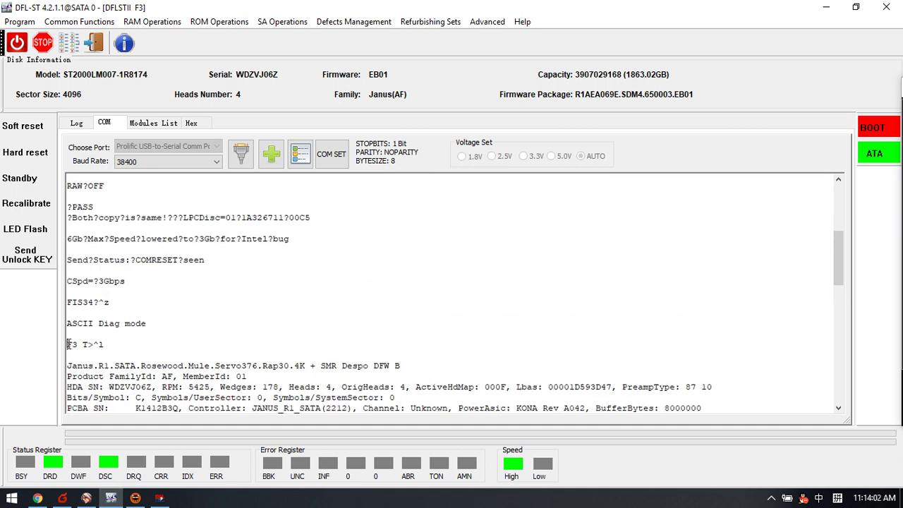
pyautogui.moveTo(68, 345); pyautogui.dragTo(213, 458)
pyautogui.click(235, 375)
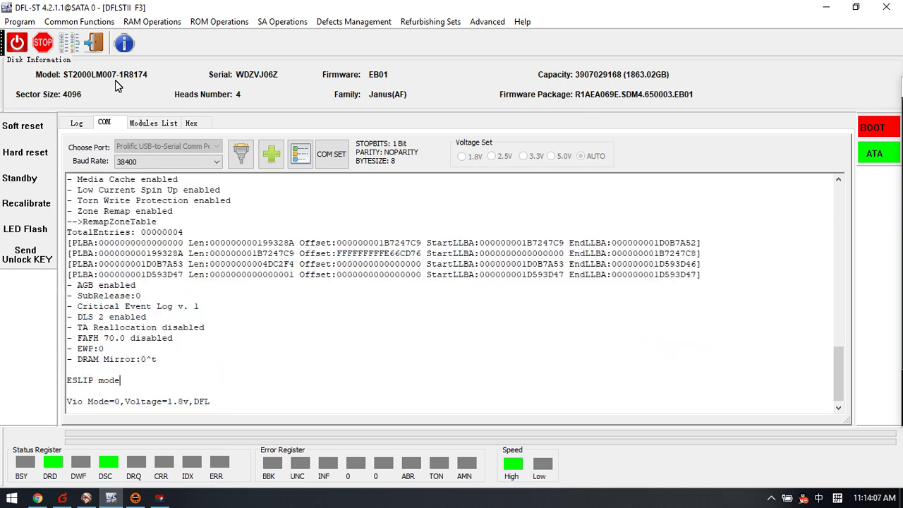
# - Run Common Functions > Common Repair > SMR Format Recovery on the drive
pyautogui.click(79, 22)
pyautogui.moveTo(102, 82)
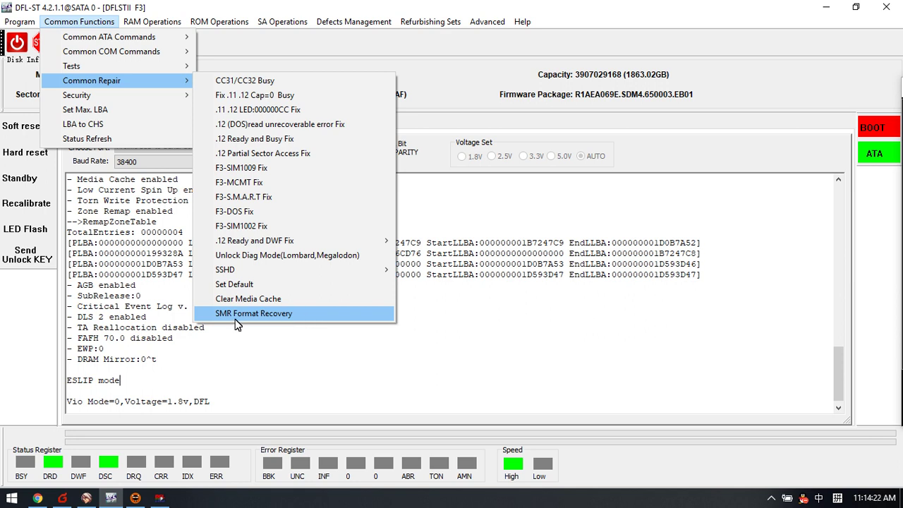
pyautogui.click(290, 319)
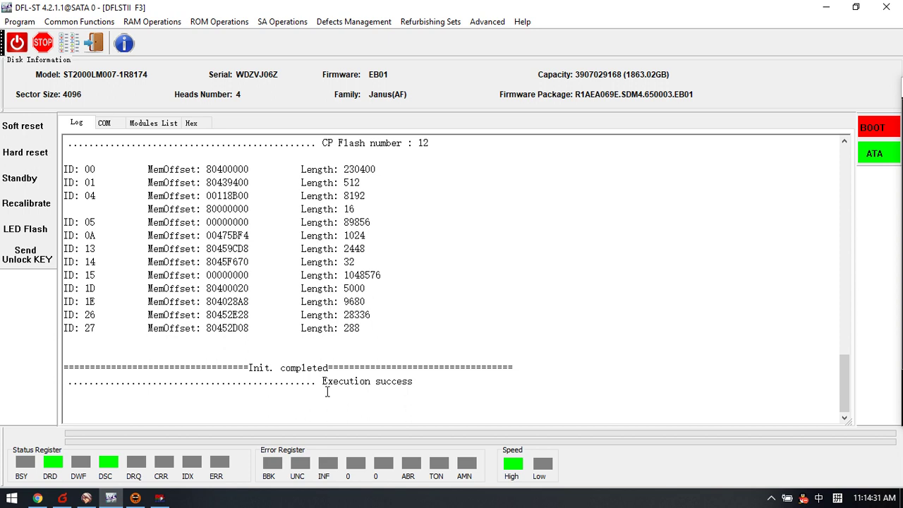
# - Review the log listing the 12 CP Flash entries, Init. completed and Execution success
pyautogui.moveTo(455, 392); pyautogui.dragTo(68, 156)
pyautogui.click(348, 383)
pyautogui.moveTo(436, 384); pyautogui.dragTo(62, 134)
pyautogui.click(421, 388)
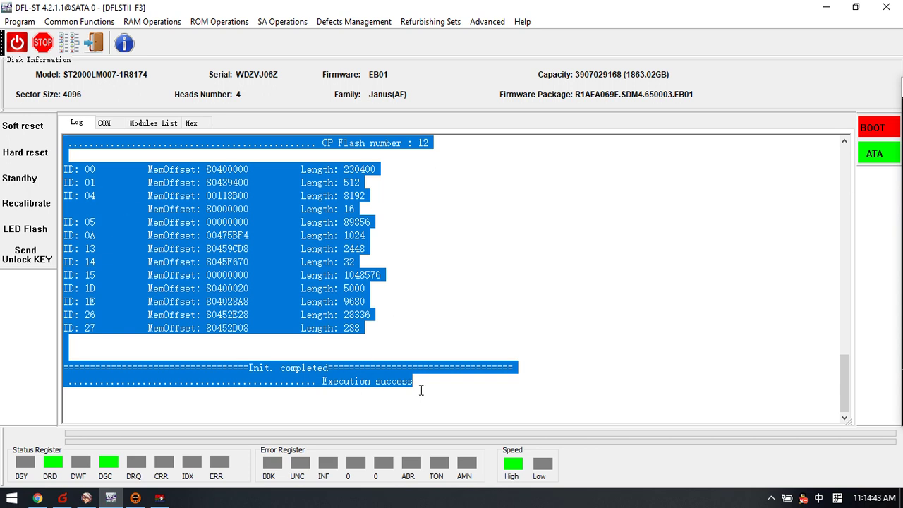
pyautogui.moveTo(431, 387); pyautogui.dragTo(62, 133)
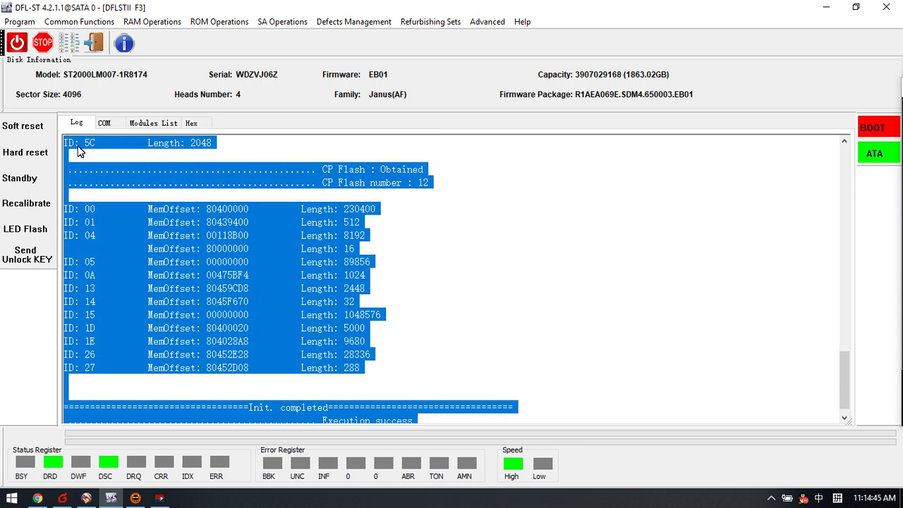
pyautogui.click(447, 282)
pyautogui.scroll(-1, 357, 346)
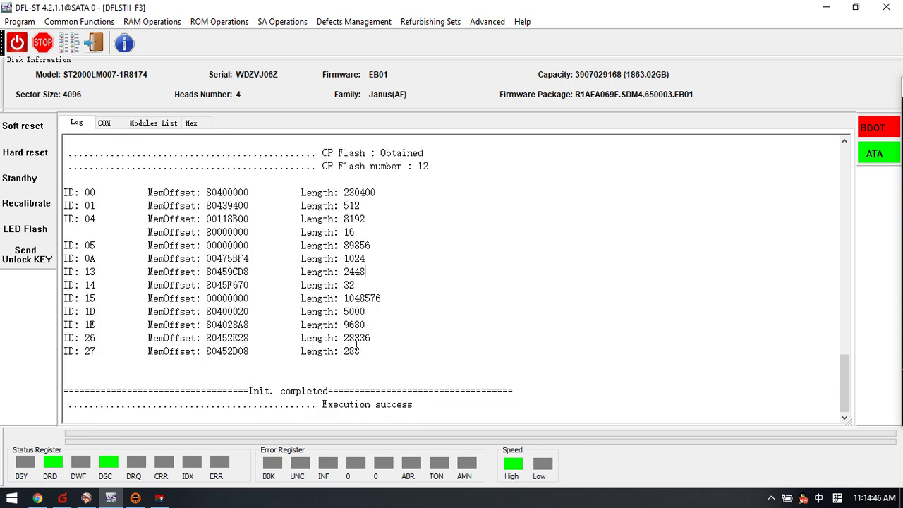
# - Power off the drive, send the unlock key and check the diagnostic port lock status
pyautogui.click(17, 44)
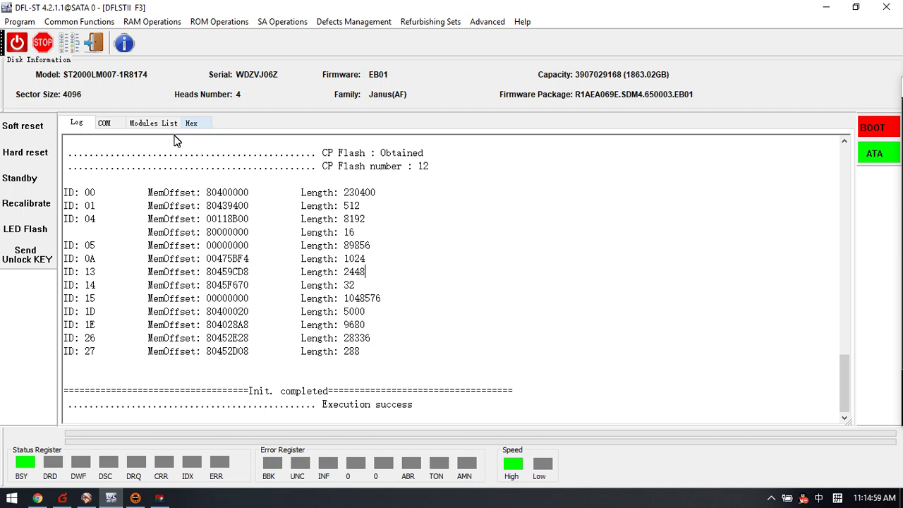
pyautogui.click(104, 123)
pyautogui.click(27, 255)
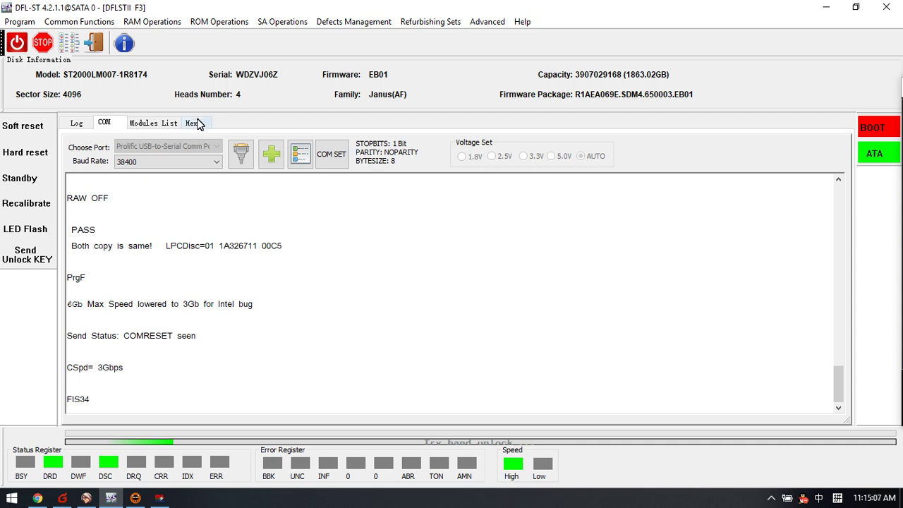
pyautogui.hotkey('ctrl', 'z')
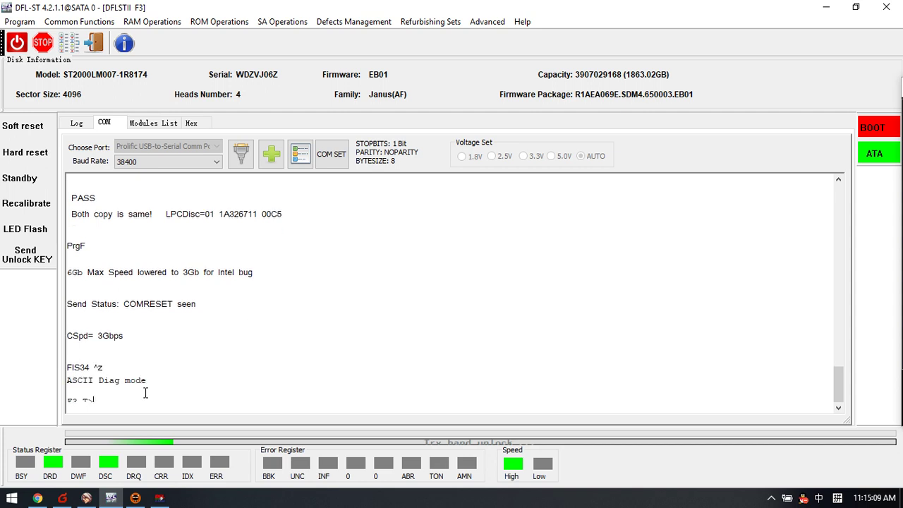
pyautogui.hotkey('ctrl', 'l')
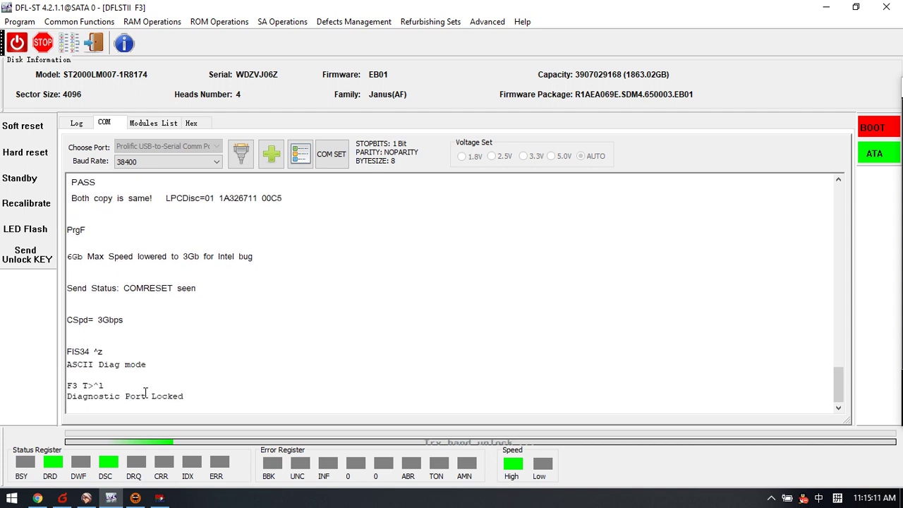
pyautogui.click(150, 356)
# - Power the drive back on, send the tech unlock key and reprint its configuration in ASCII diag mode
pyautogui.click(16, 44)
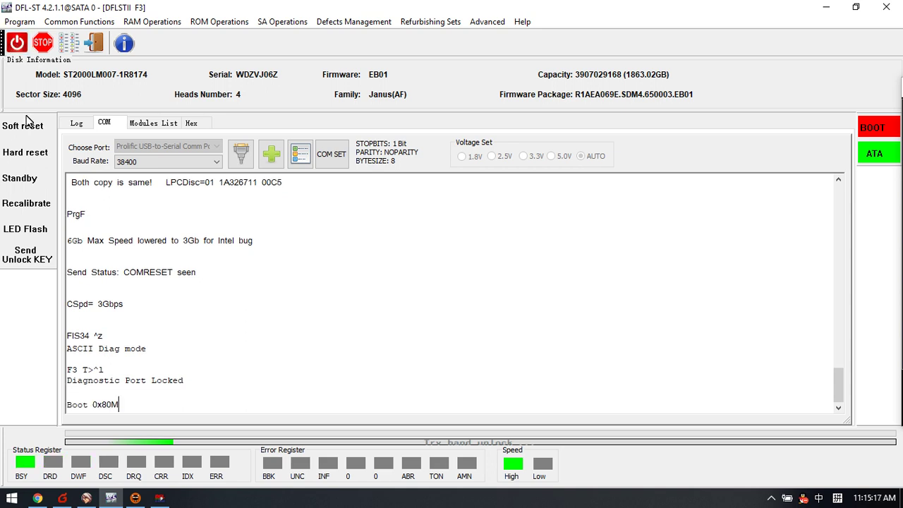
pyautogui.click(28, 261)
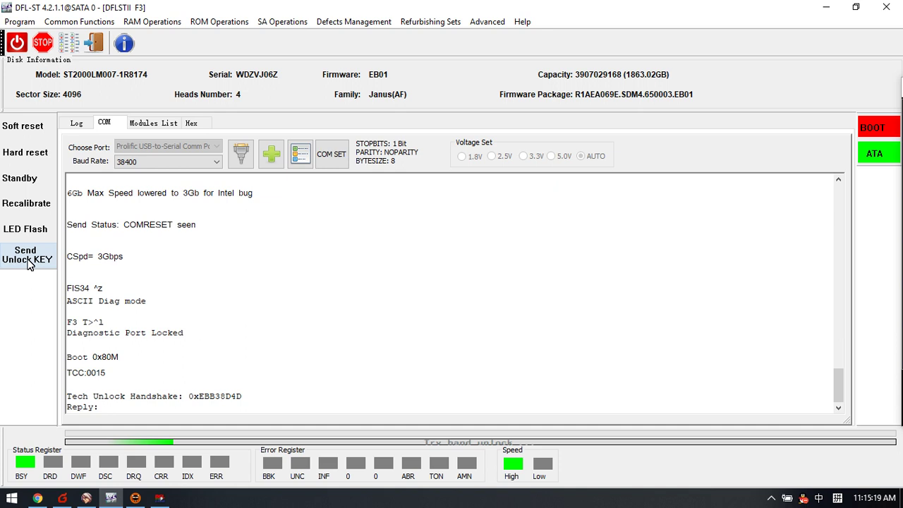
pyautogui.click(128, 407)
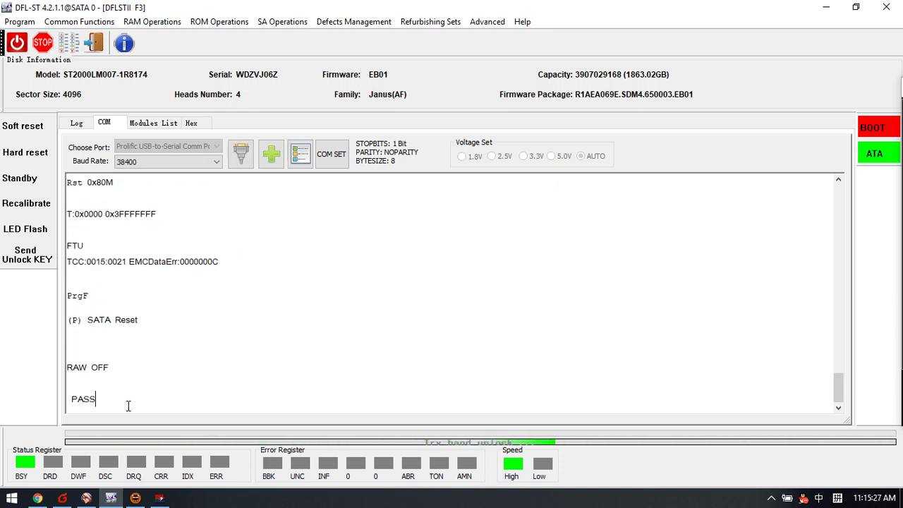
pyautogui.hotkey('ctrl', 'z')
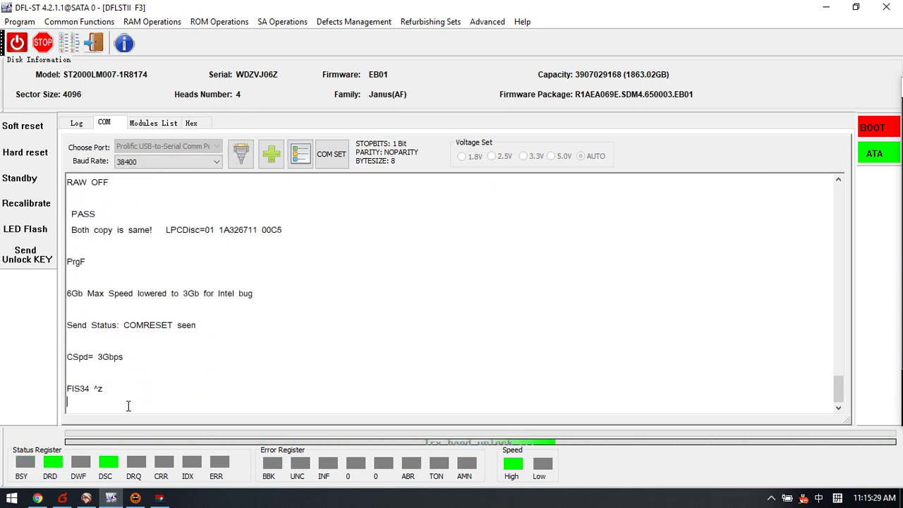
pyautogui.hotkey('ctrl', 'l')
pyautogui.hotkey('ctrl', 'z')
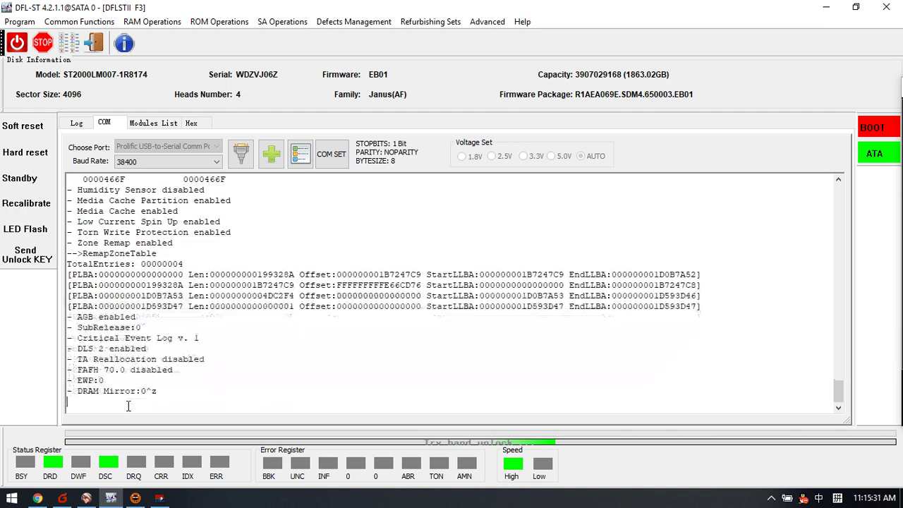
# - Switch to ESLIP mode and read one sector at LBA 0 in hex, down to its 55 AA signature
pyautogui.hotkey('ctrl', 't')
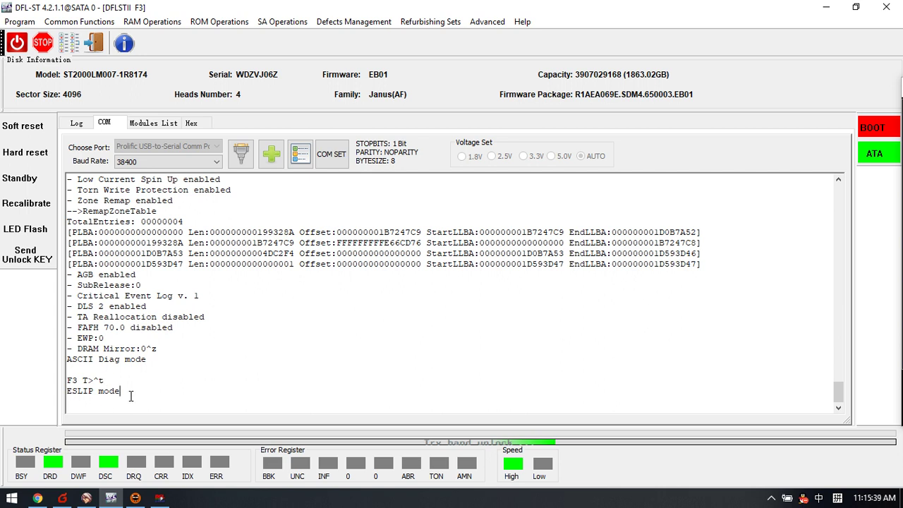
pyautogui.click(192, 122)
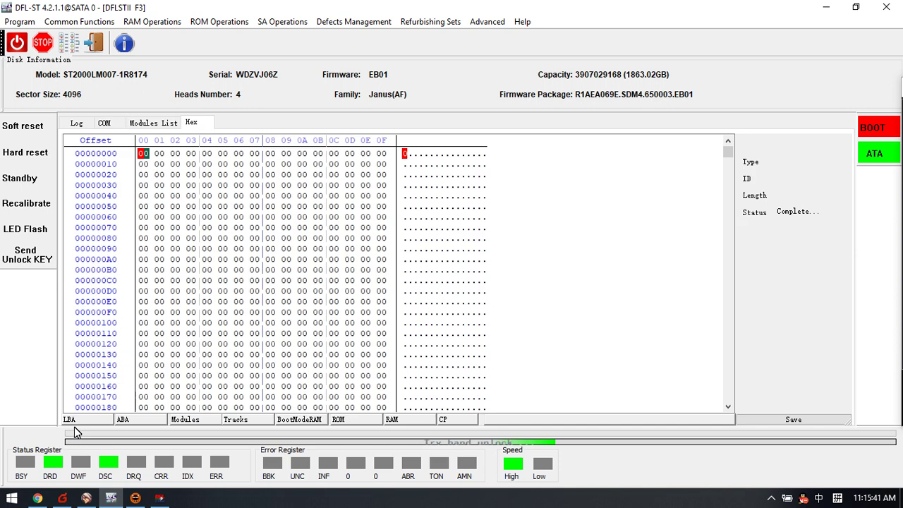
pyautogui.click(73, 422)
pyautogui.click(429, 294)
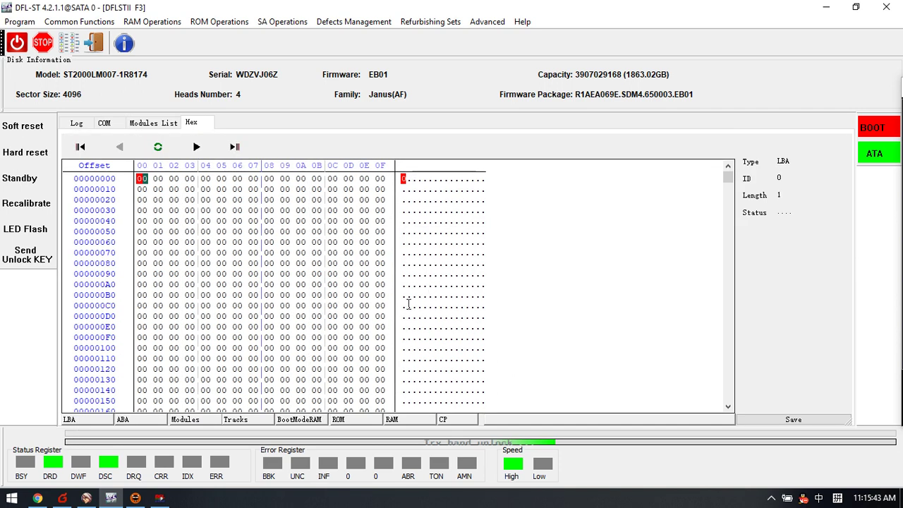
pyautogui.click(316, 294)
pyautogui.scroll(-3, 323, 293)
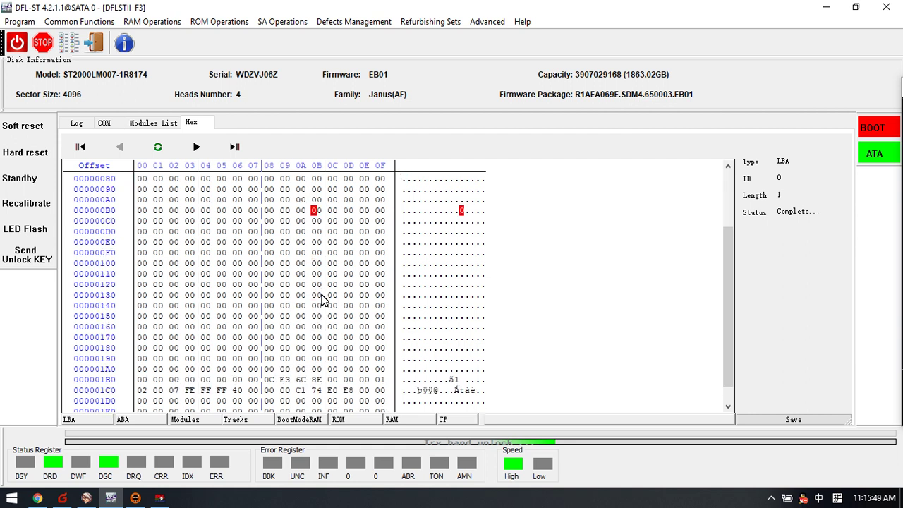
pyautogui.moveTo(730, 323); pyautogui.dragTo(731, 337)
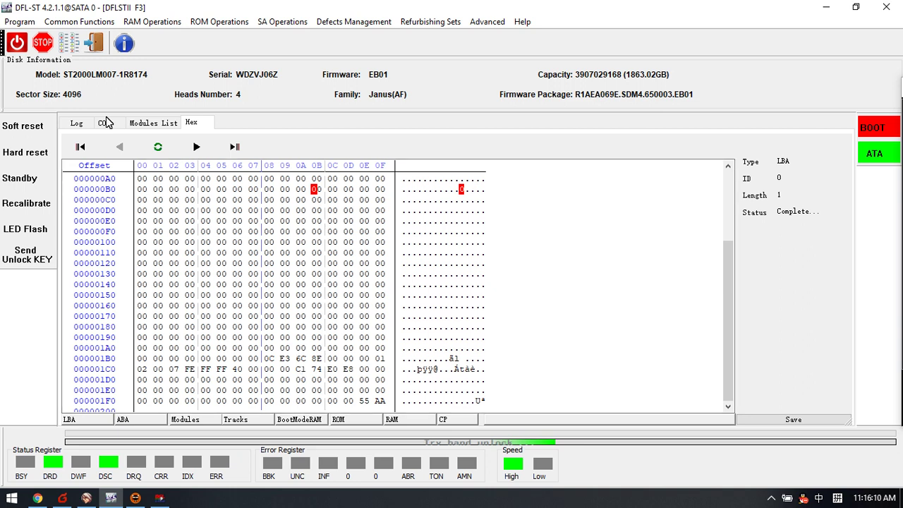
# - Return to the COM terminal and scroll up through the drive's log
pyautogui.click(104, 122)
pyautogui.scroll(10, 90, 203)
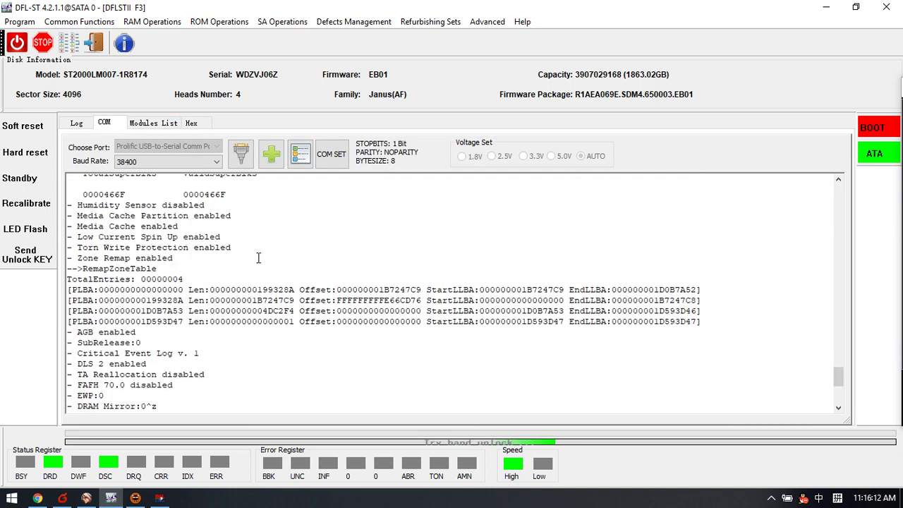
pyautogui.scroll(2, 255, 254)
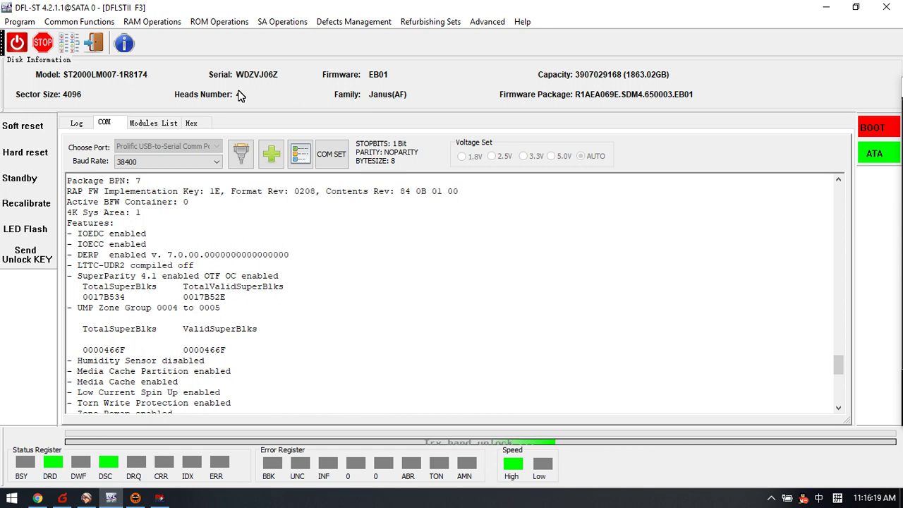
# - Run SMR Format Recovery again, check the LBA 0 hex dump, then return to the COM log
pyautogui.click(99, 23)
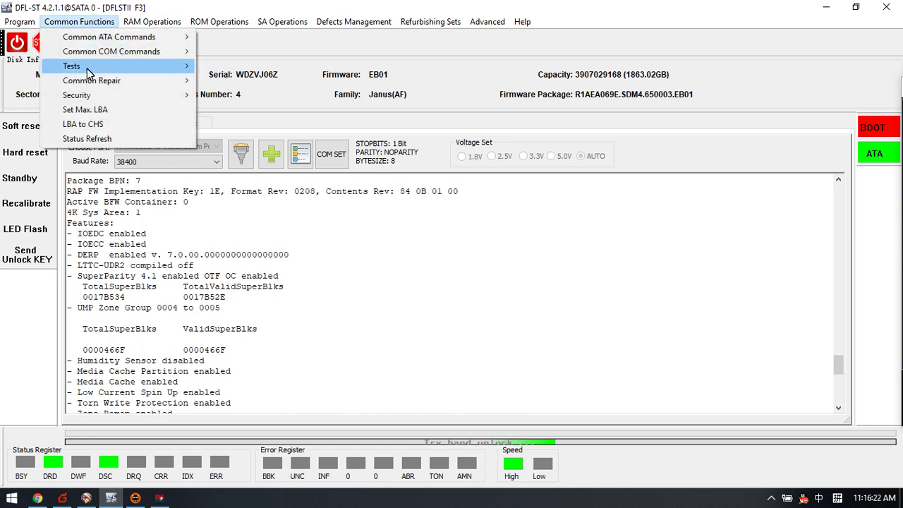
pyautogui.moveTo(91, 81)
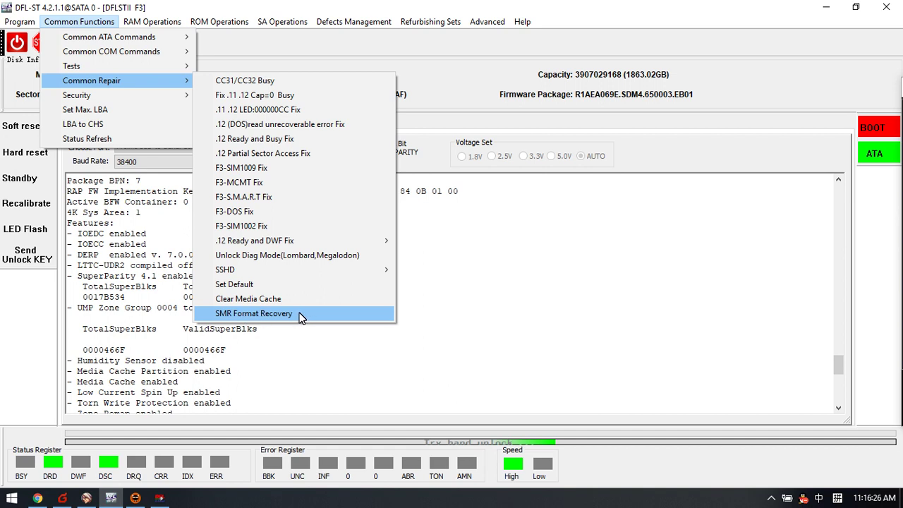
pyautogui.click(271, 318)
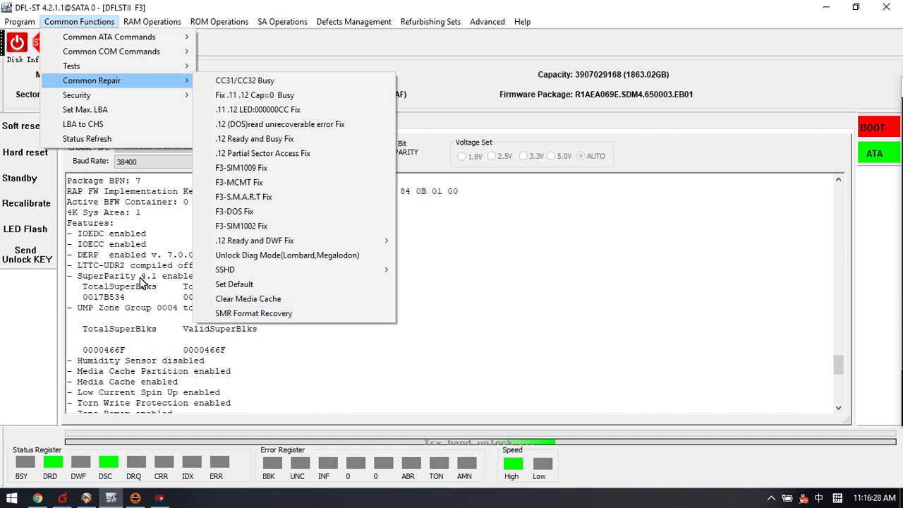
pyautogui.click(192, 124)
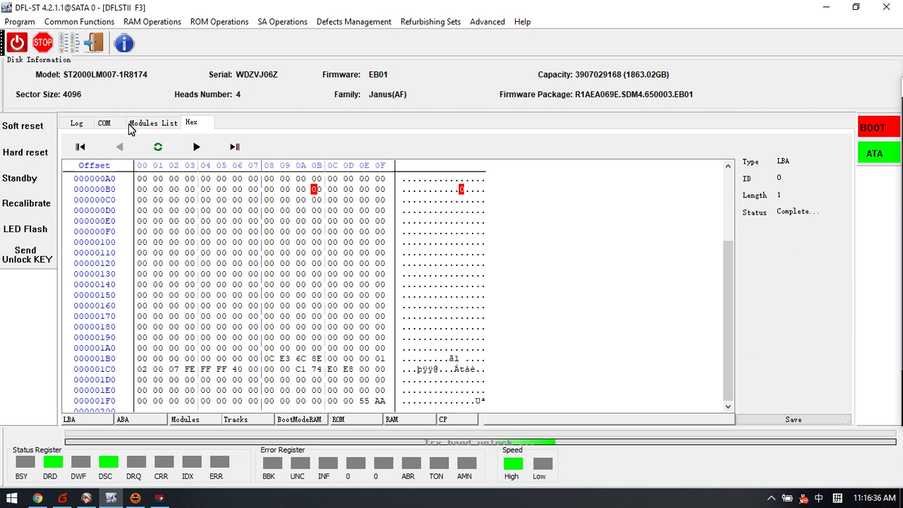
pyautogui.click(104, 122)
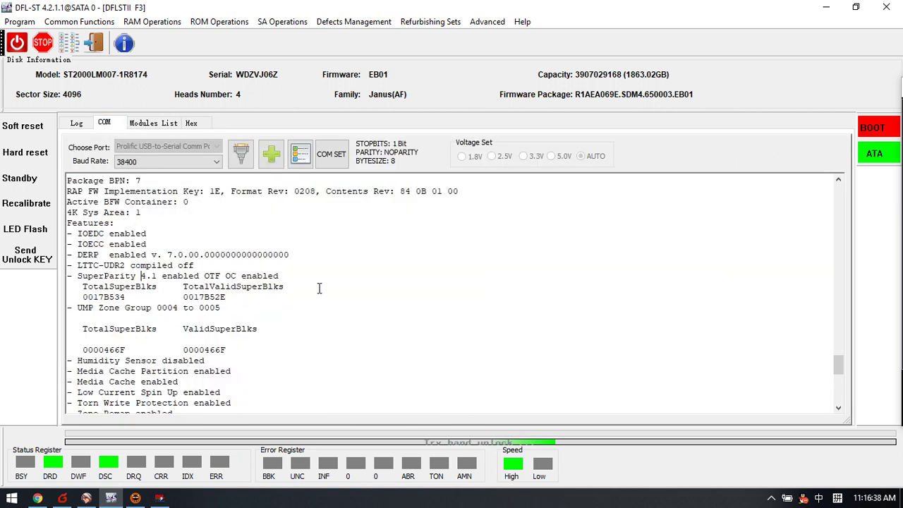